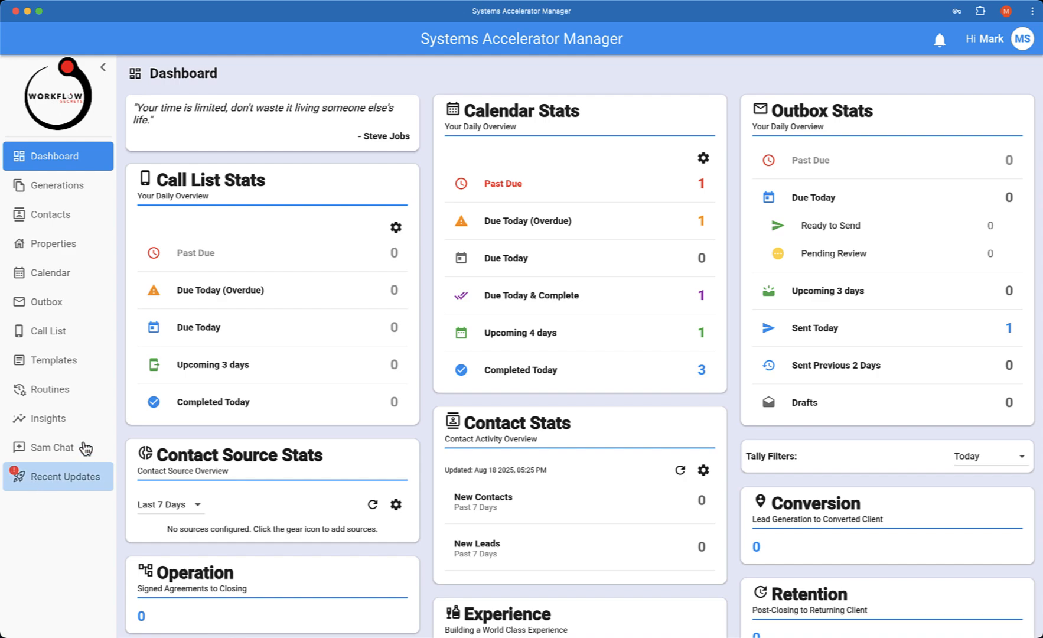
- Create a blank routine titled "3 Year Past Client Nurture"
{"action": "left_click", "coordinate": [69, 394]}
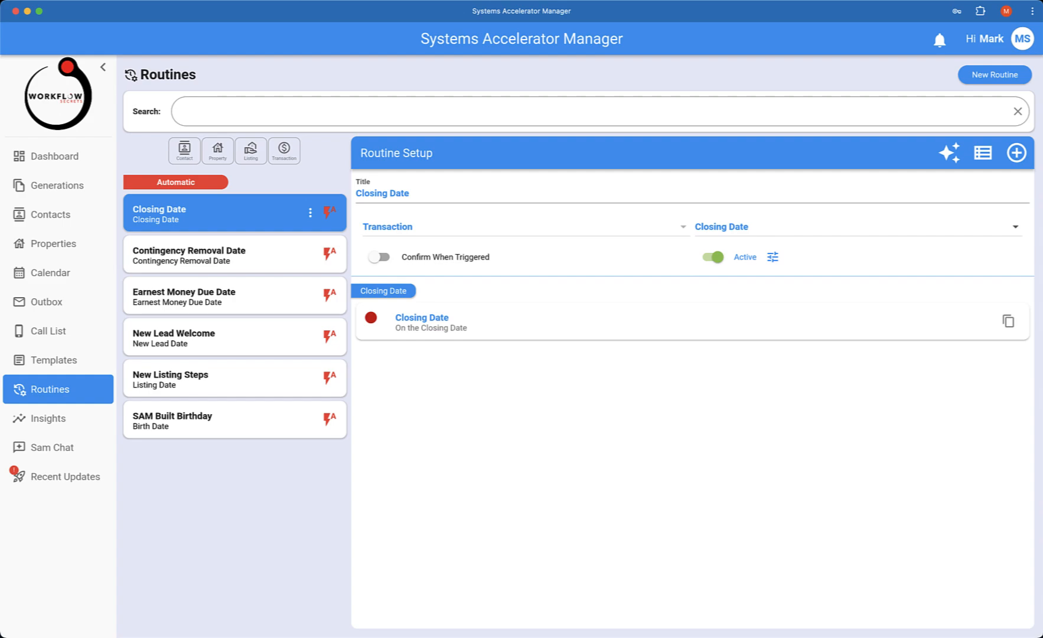
{"action": "left_click", "coordinate": [1010, 84]}
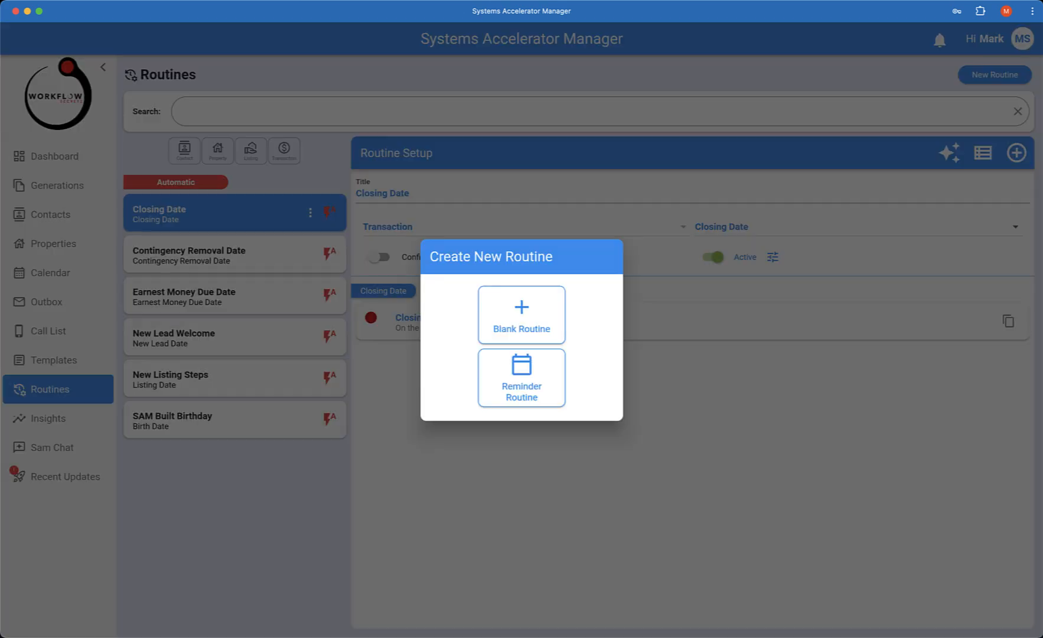
{"action": "left_click", "coordinate": [519, 331]}
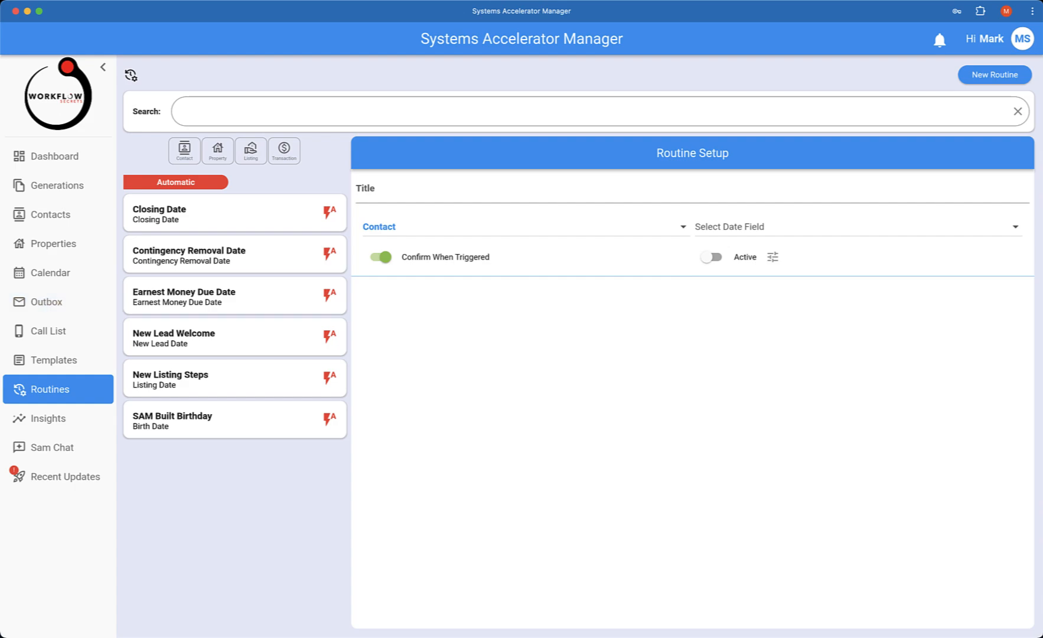
{"action": "left_click", "coordinate": [464, 195]}
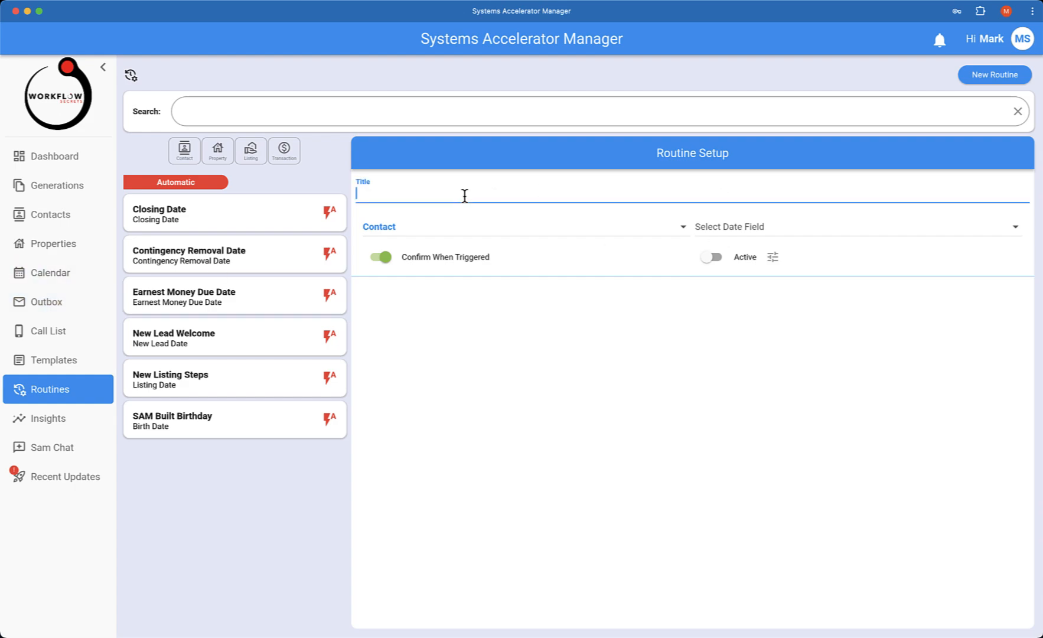
{"action": "type", "text": "3 Year Past Client Nurture"}
- Set the routine's trigger date field to Purchase Date
{"action": "left_click", "coordinate": [752, 234]}
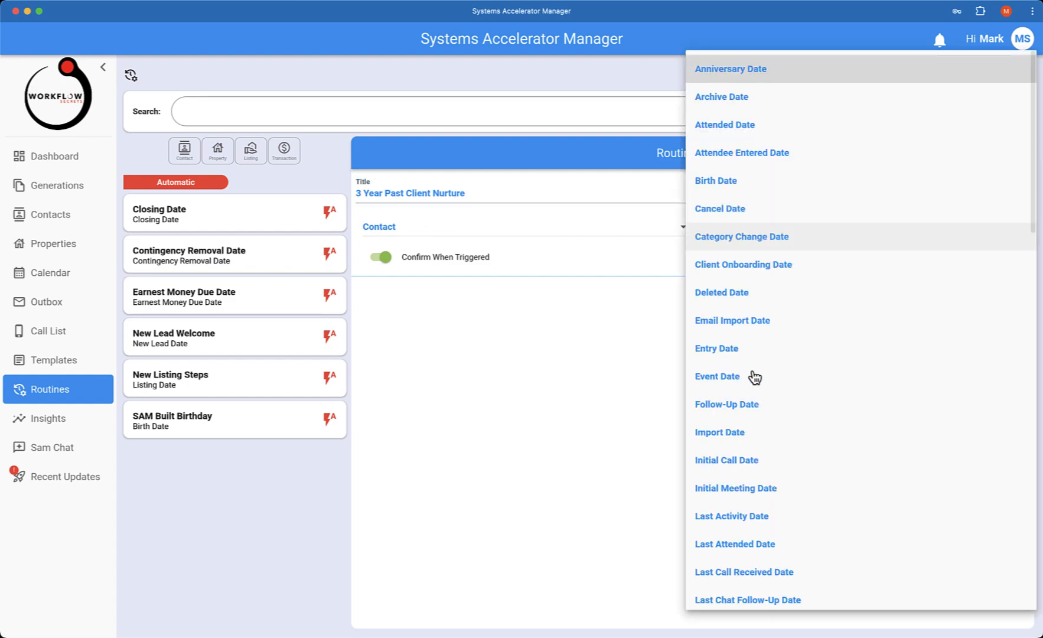
{"action": "scroll", "coordinate": [752, 375], "scroll_direction": "down", "scroll_amount": 3}
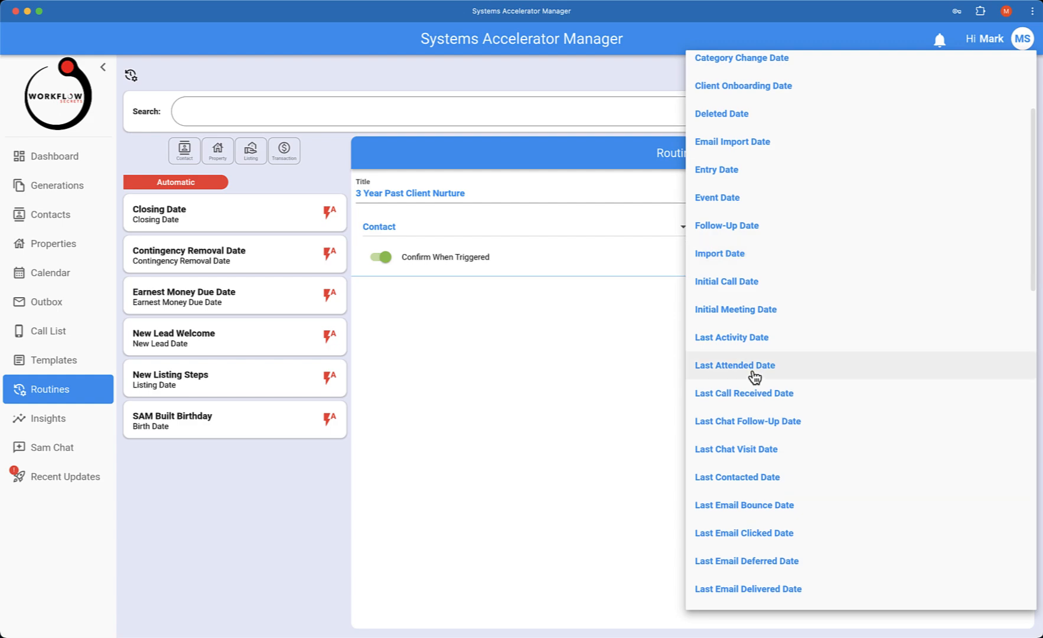
{"action": "scroll", "coordinate": [754, 376], "scroll_direction": "down", "scroll_amount": 3}
{"action": "scroll", "coordinate": [754, 377], "scroll_direction": "down", "scroll_amount": 12}
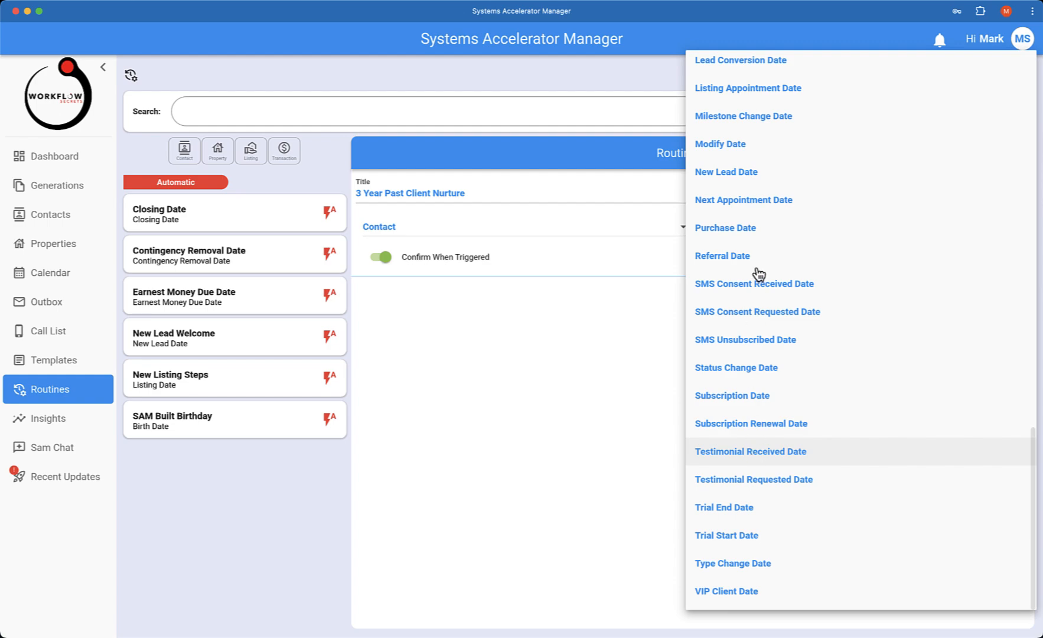
{"action": "left_click", "coordinate": [743, 234]}
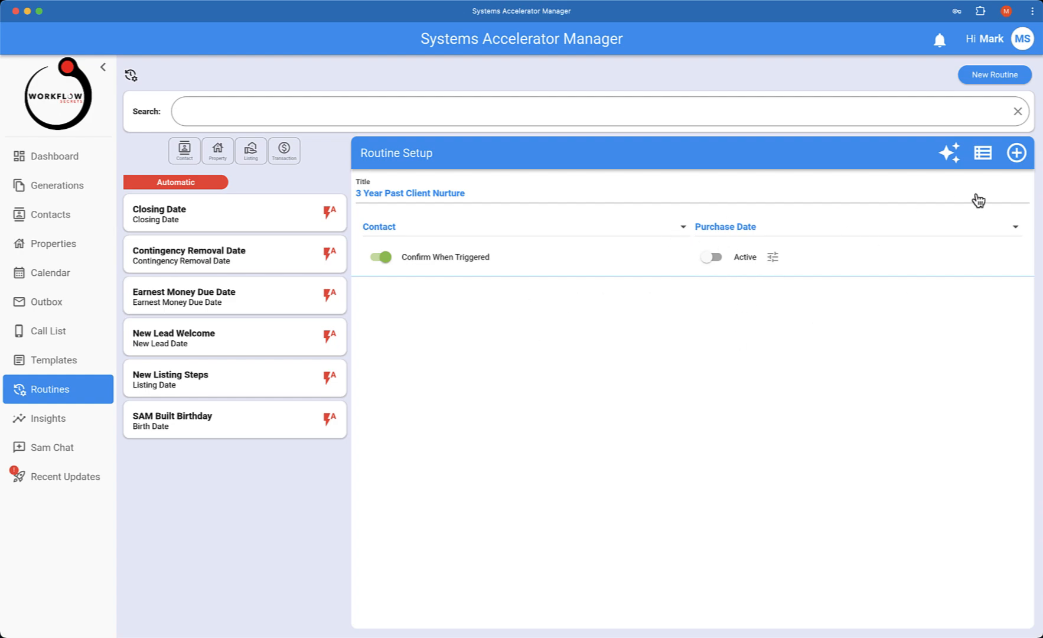
- Enter the AI routine objective "Create 3-year past client nurture campaign." and have the AI enhance its wording twice
{"action": "left_click", "coordinate": [949, 155]}
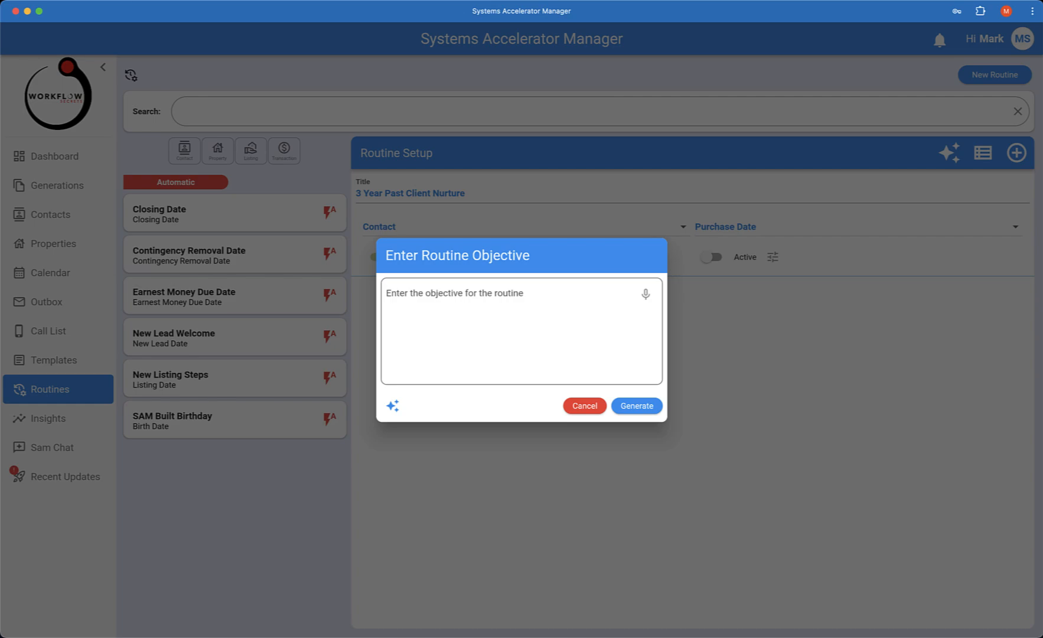
{"action": "type", "text": "Create 3-year past client nurture campaign."}
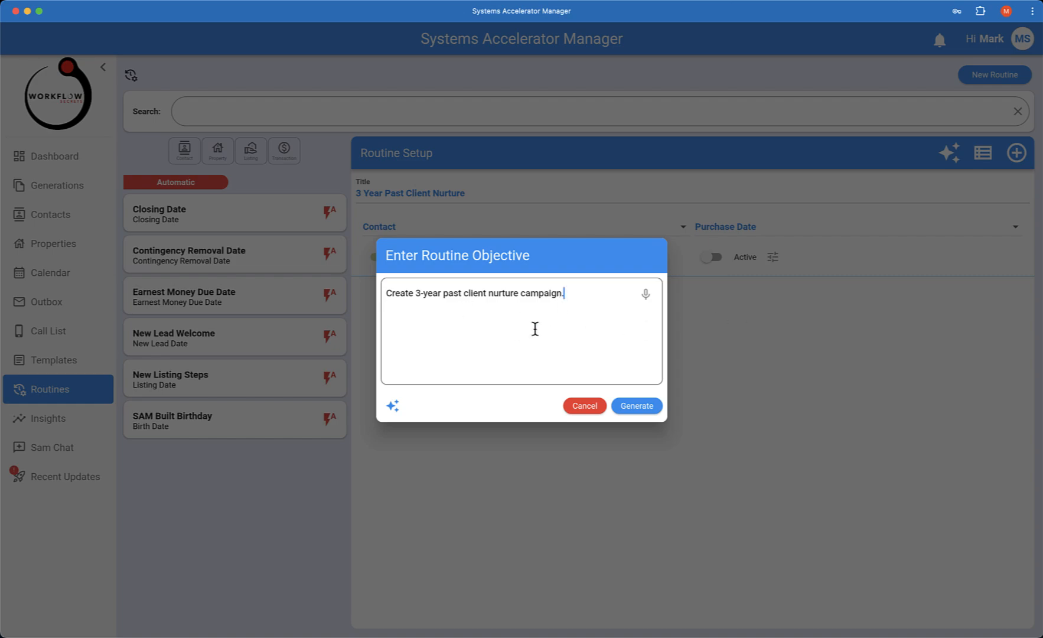
{"action": "left_click", "coordinate": [392, 407]}
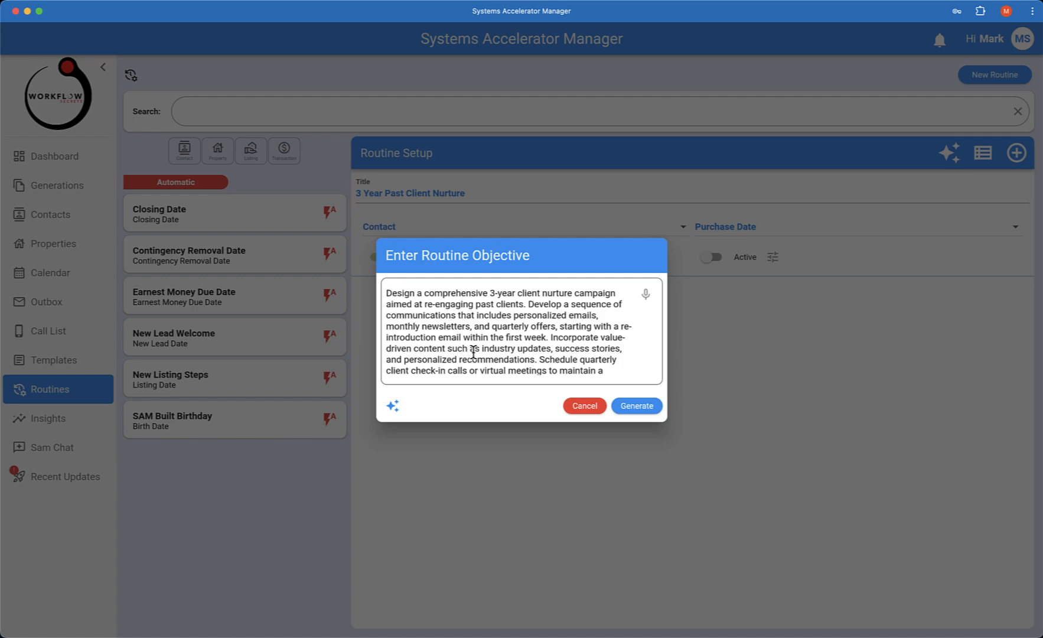
{"action": "scroll", "coordinate": [470, 354], "scroll_direction": "down", "scroll_amount": 3}
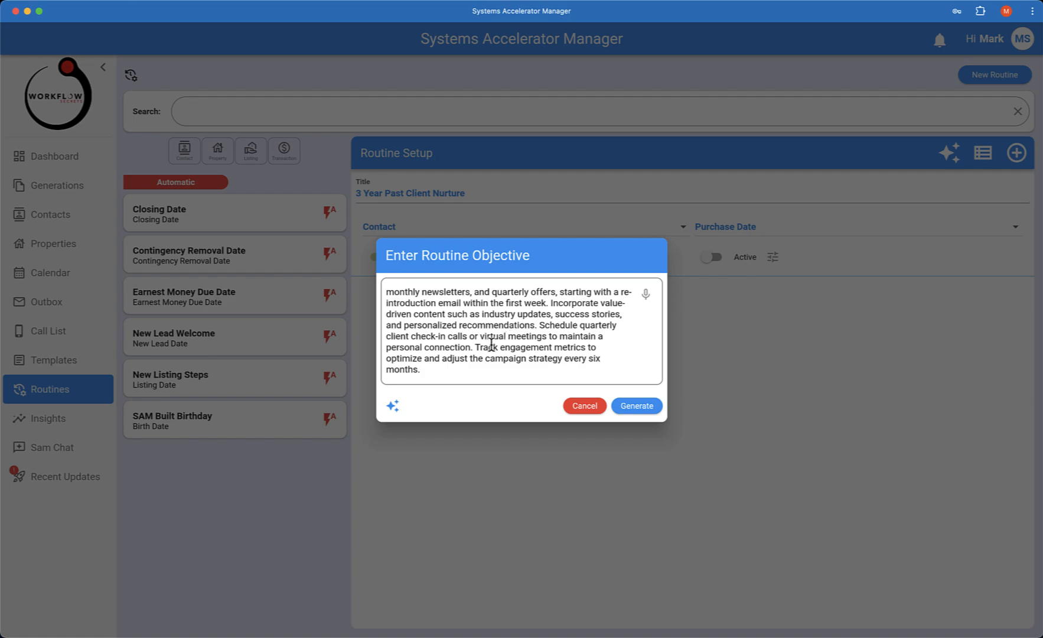
{"action": "scroll", "coordinate": [487, 345], "scroll_direction": "up", "scroll_amount": 3}
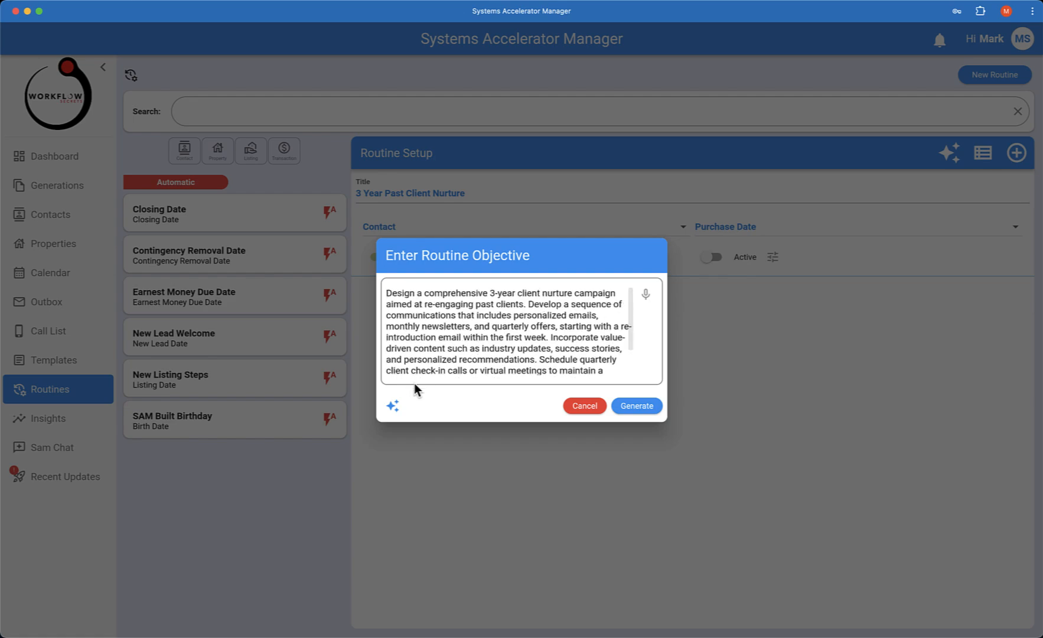
{"action": "left_click", "coordinate": [394, 406]}
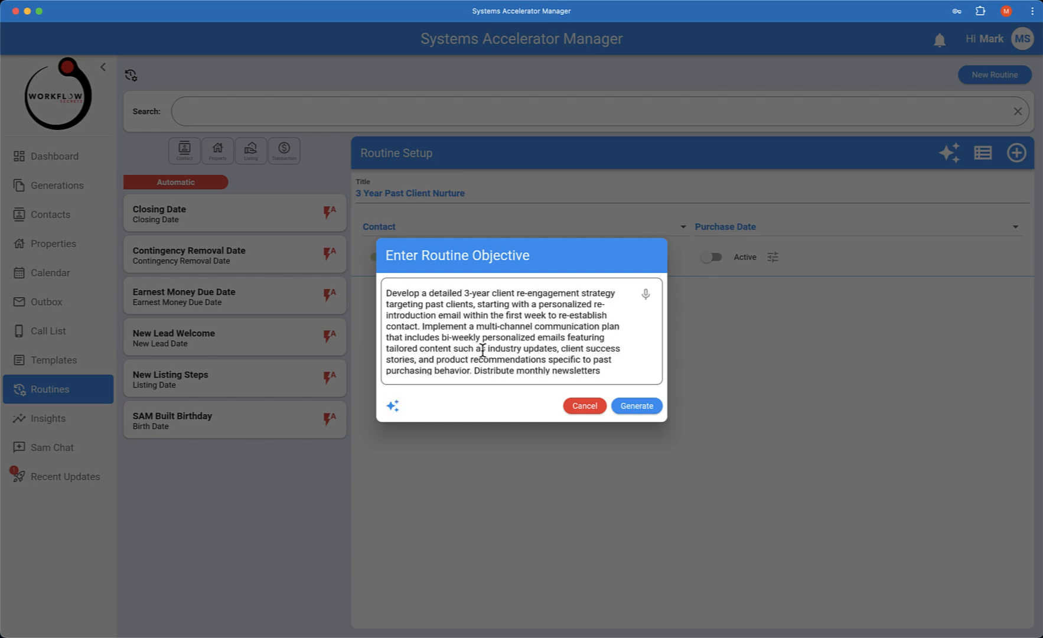
{"action": "scroll", "coordinate": [482, 350], "scroll_direction": "down", "scroll_amount": 5}
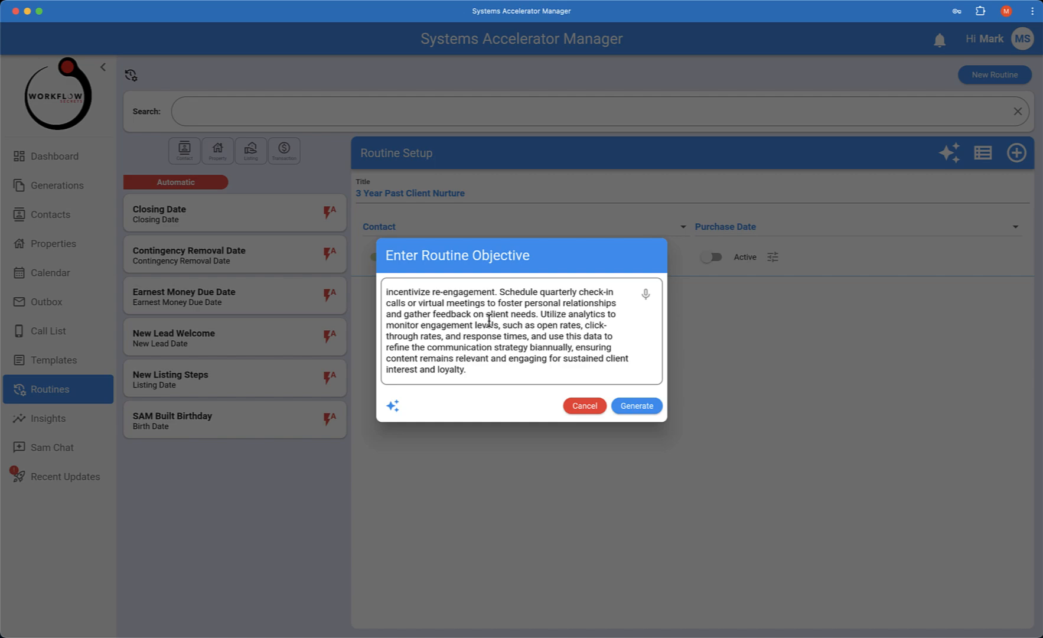
{"action": "scroll", "coordinate": [499, 324], "scroll_direction": "up", "scroll_amount": 5}
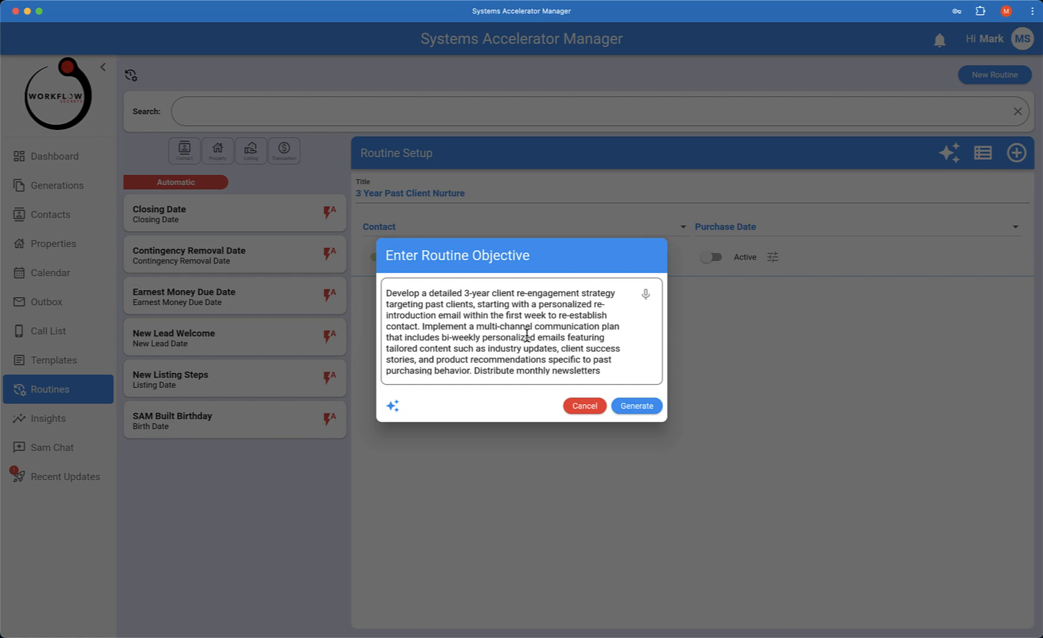
- Generate the routine steps from the objective, approve and build them all, and set the routine to active
{"action": "left_click", "coordinate": [640, 408]}
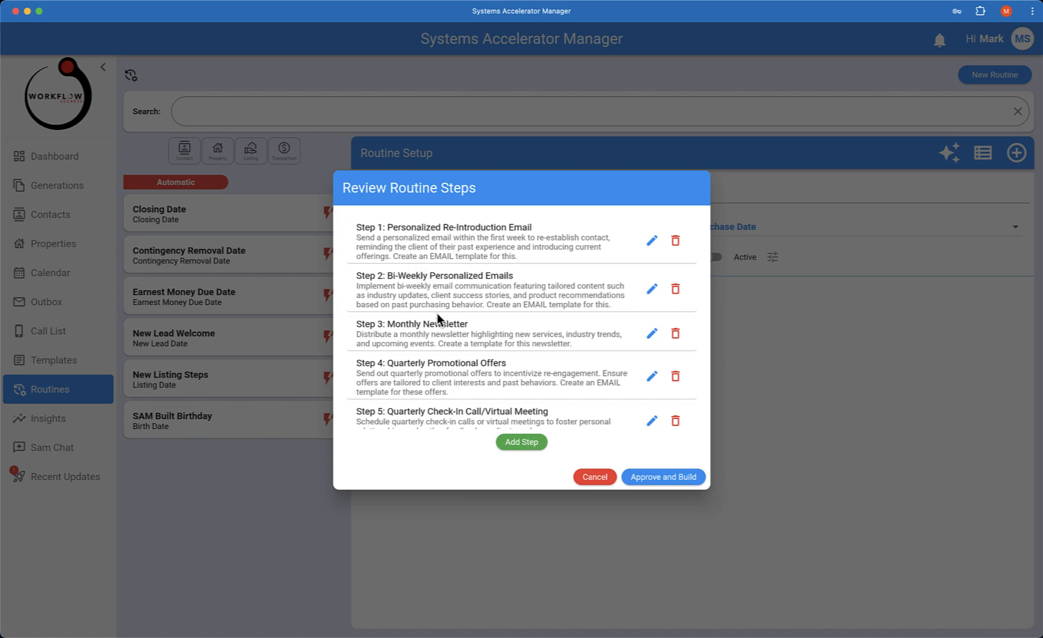
{"action": "scroll", "coordinate": [437, 319], "scroll_direction": "down", "scroll_amount": 3}
{"action": "scroll", "coordinate": [438, 316], "scroll_direction": "down", "scroll_amount": 1}
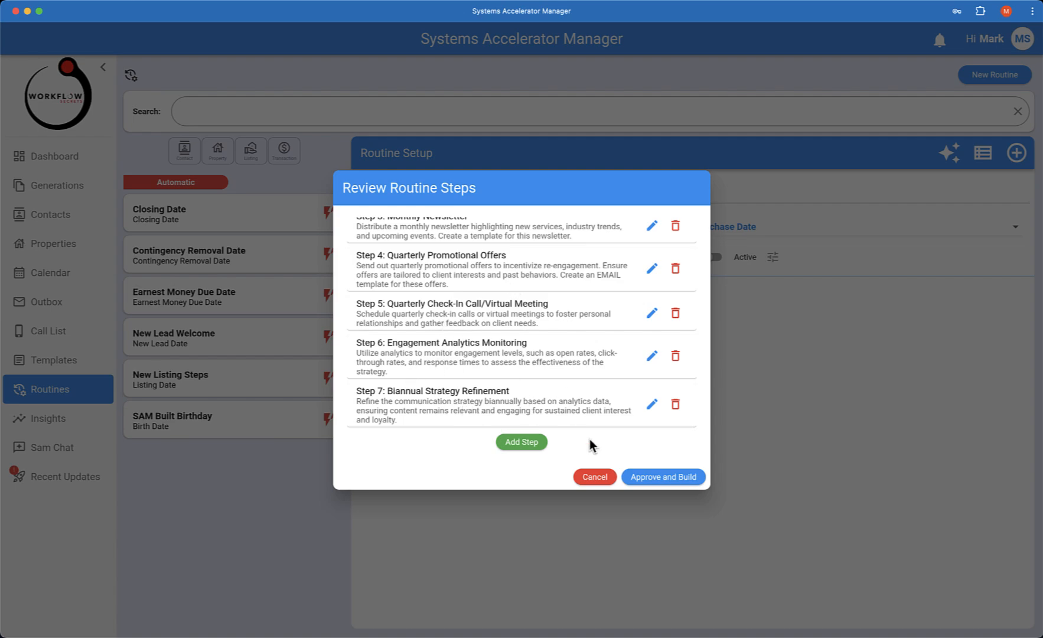
{"action": "left_click", "coordinate": [674, 480]}
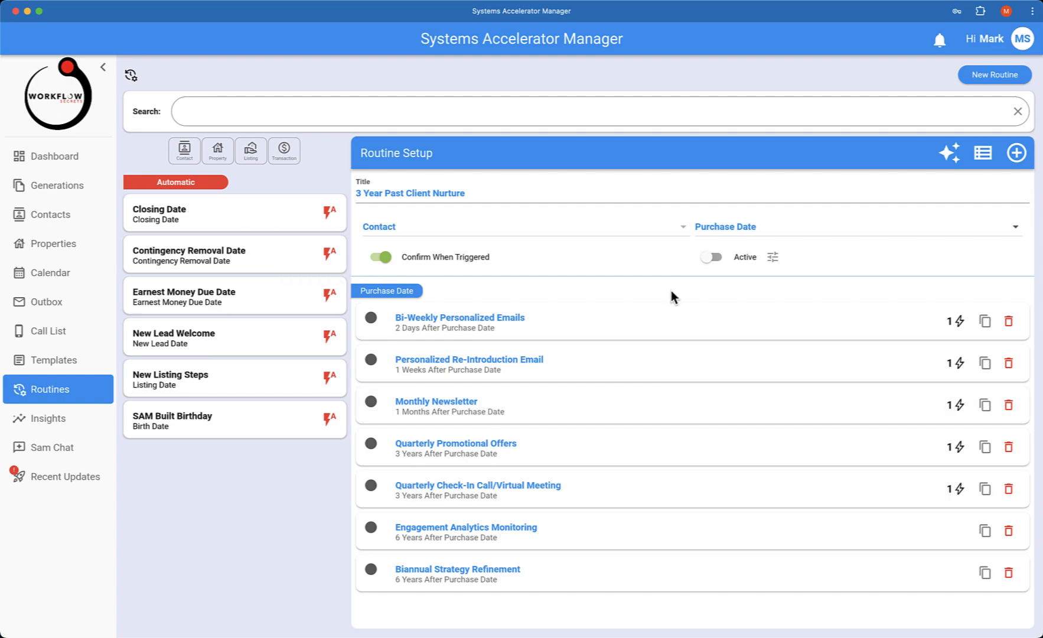
{"action": "left_click", "coordinate": [712, 257]}
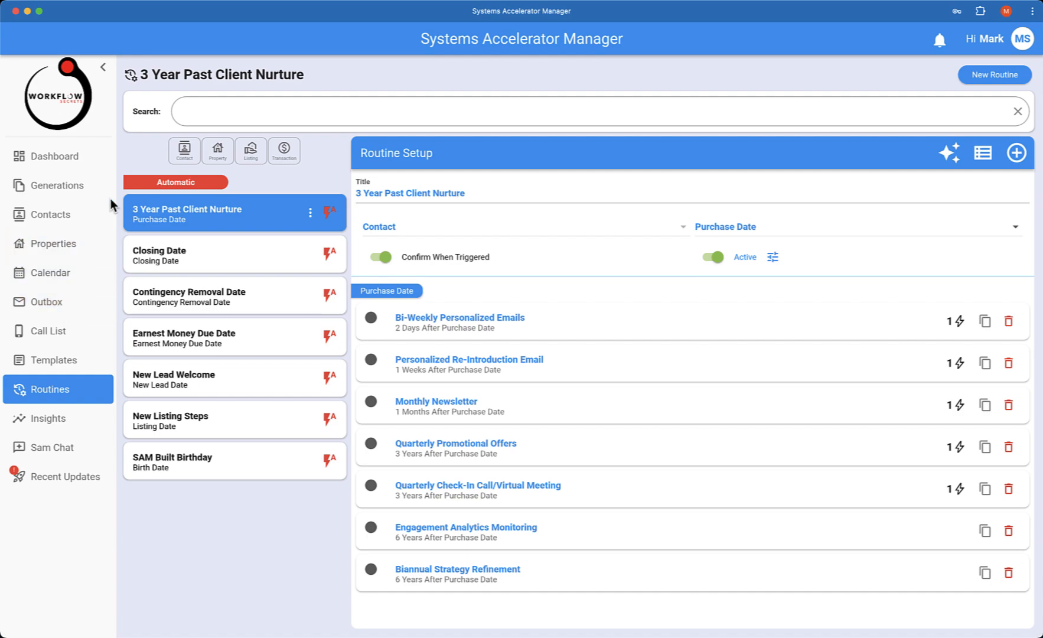
- Open the detail record of the eighth contact in the contacts list
{"action": "left_click", "coordinate": [48, 220]}
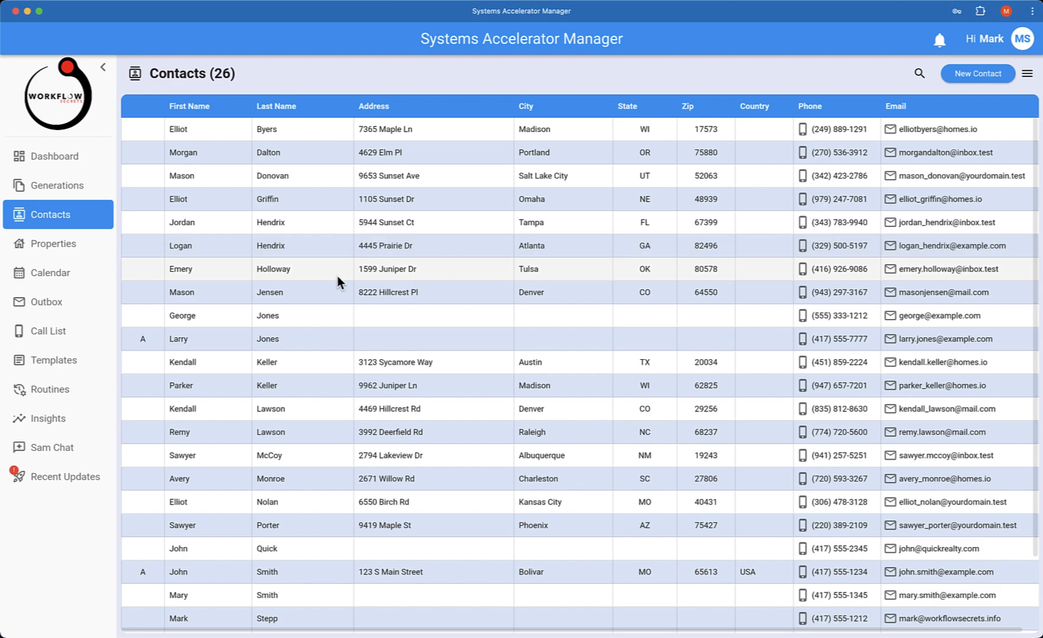
{"action": "scroll", "coordinate": [279, 281], "scroll_direction": "right", "scroll_amount": 1}
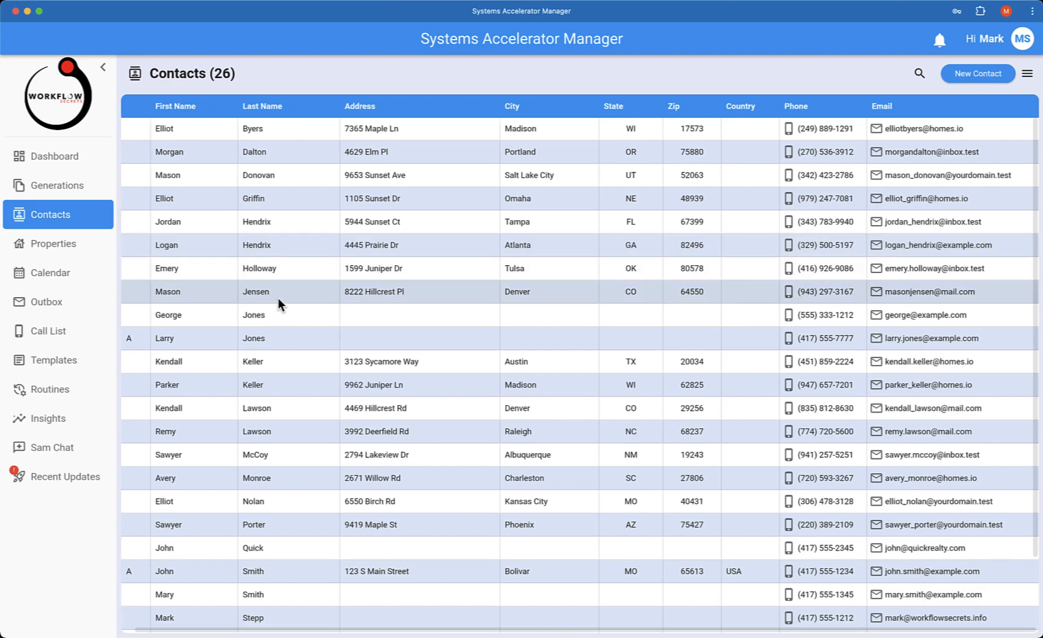
{"action": "scroll", "coordinate": [278, 298], "scroll_direction": "down", "scroll_amount": 1}
{"action": "scroll", "coordinate": [277, 293], "scroll_direction": "right", "scroll_amount": 1}
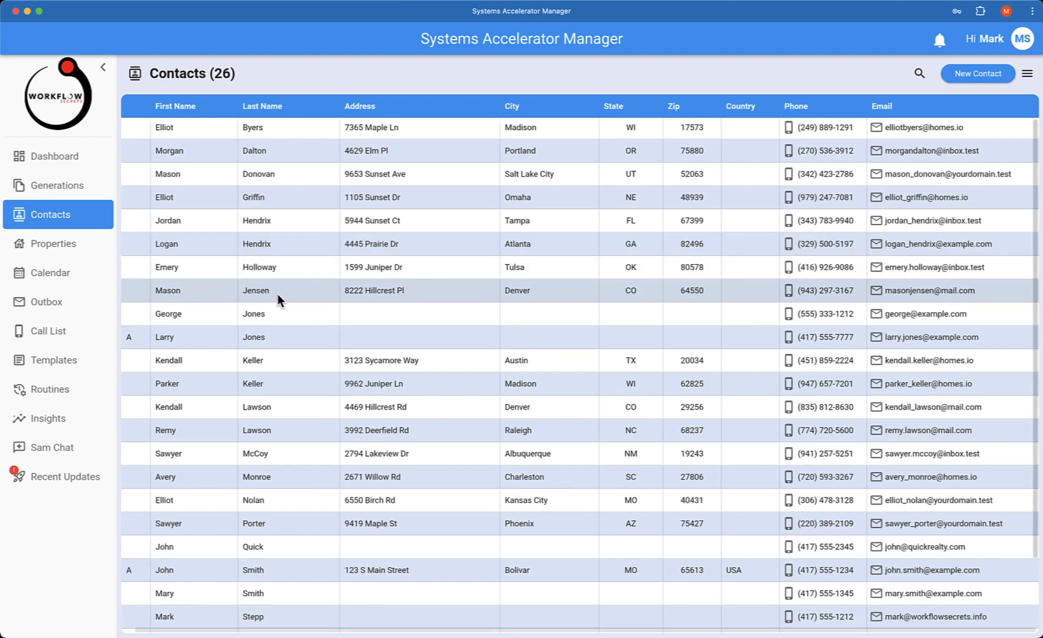
{"action": "scroll", "coordinate": [277, 293], "scroll_direction": "up", "scroll_amount": 1}
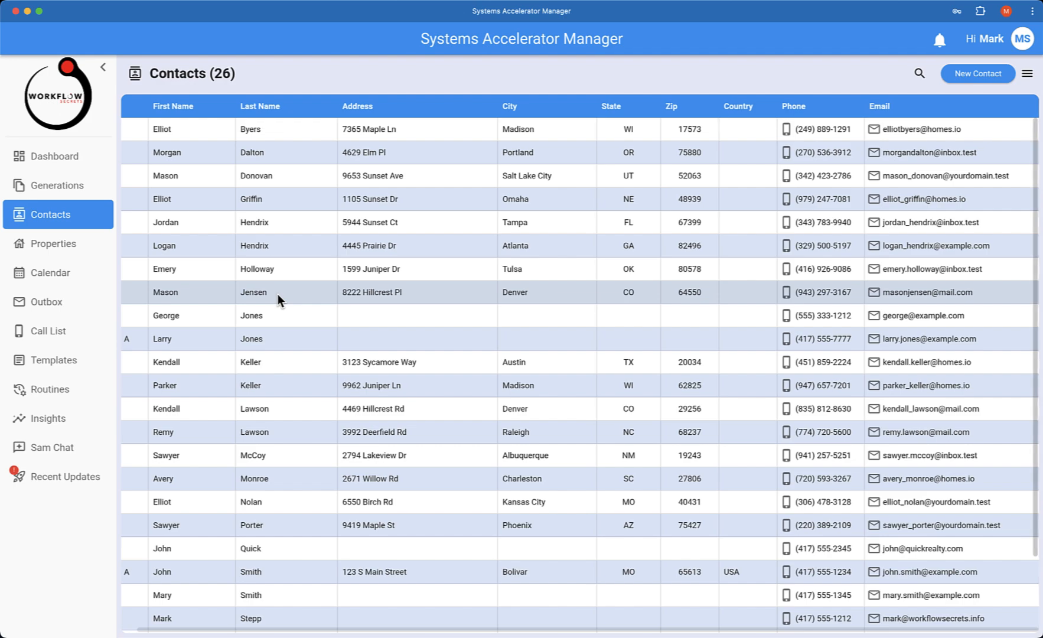
{"action": "scroll", "coordinate": [278, 294], "scroll_direction": "left", "scroll_amount": 1}
{"action": "left_click", "coordinate": [278, 294]}
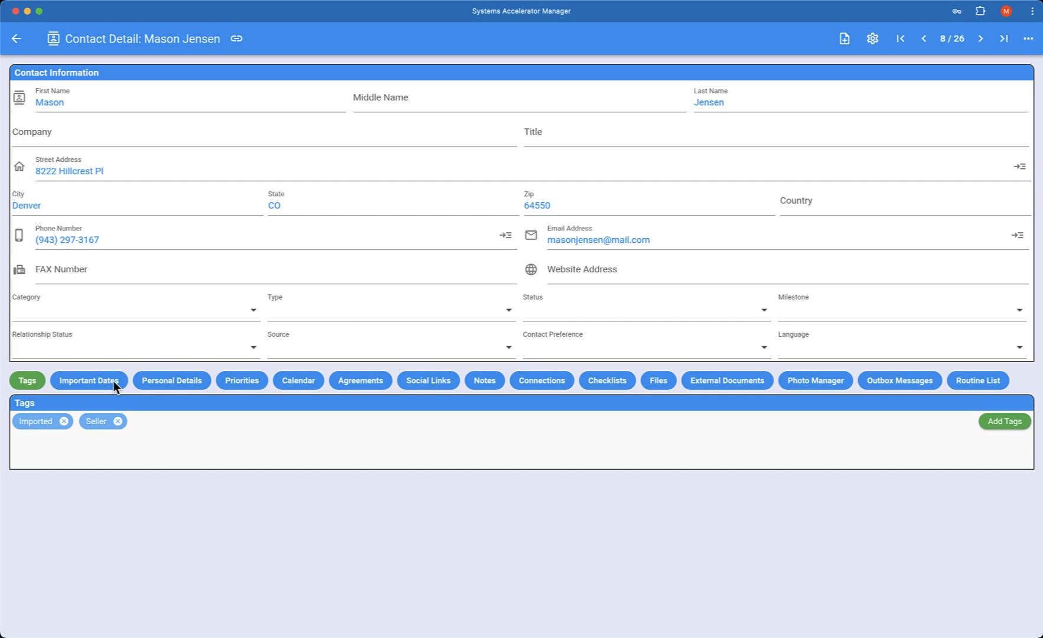
- Search the contact's important dates for "pur" to bring up the Purchase Date field
{"action": "left_click", "coordinate": [94, 379]}
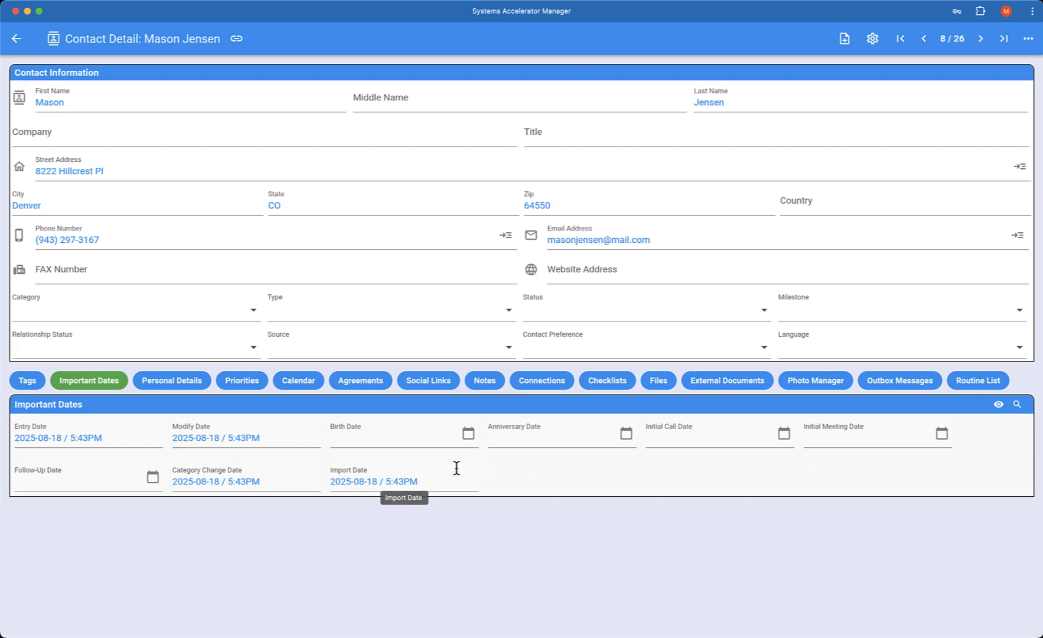
{"action": "left_click", "coordinate": [998, 406]}
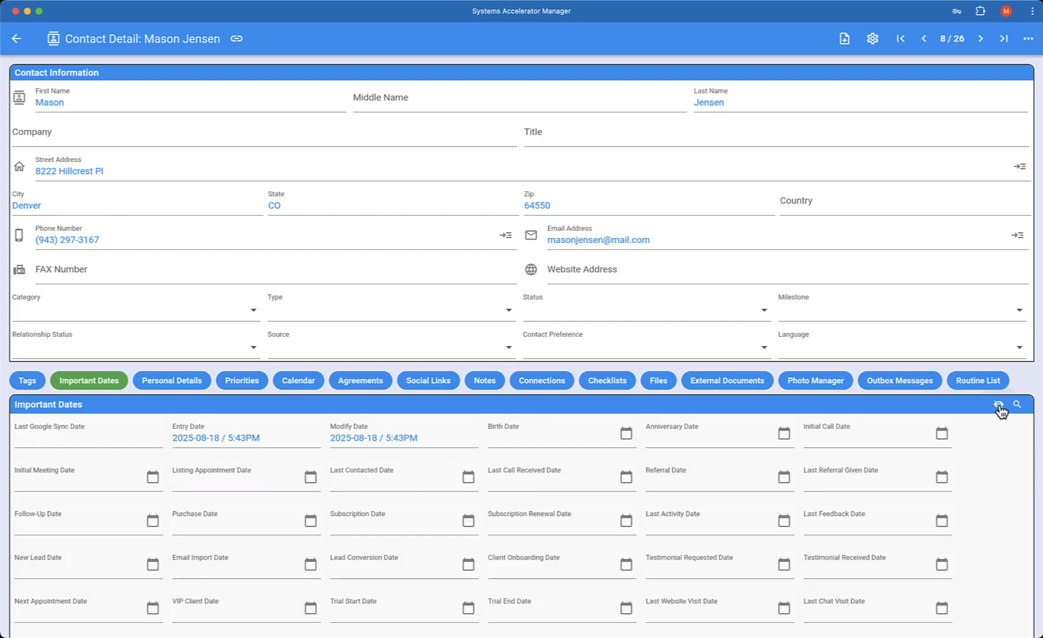
{"action": "left_click", "coordinate": [999, 407]}
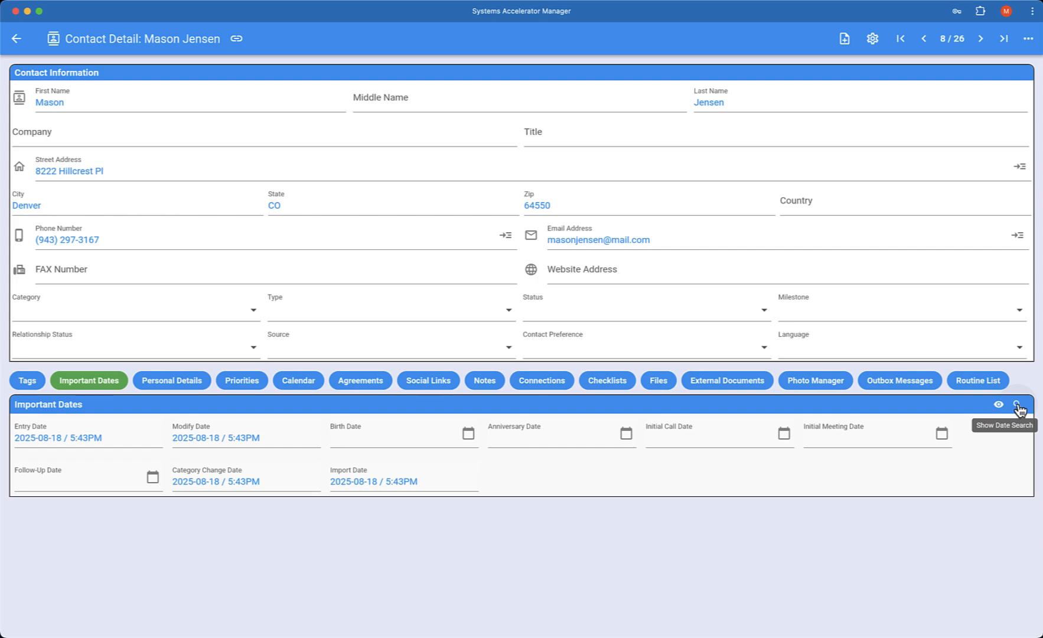
{"action": "left_click", "coordinate": [1017, 406]}
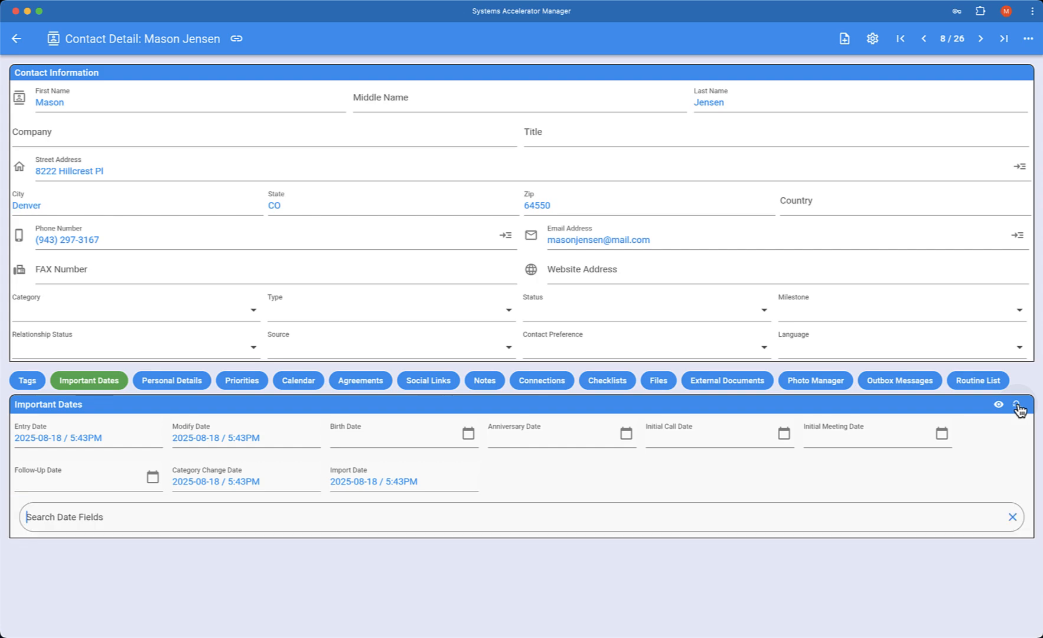
{"action": "type", "text": "pur"}
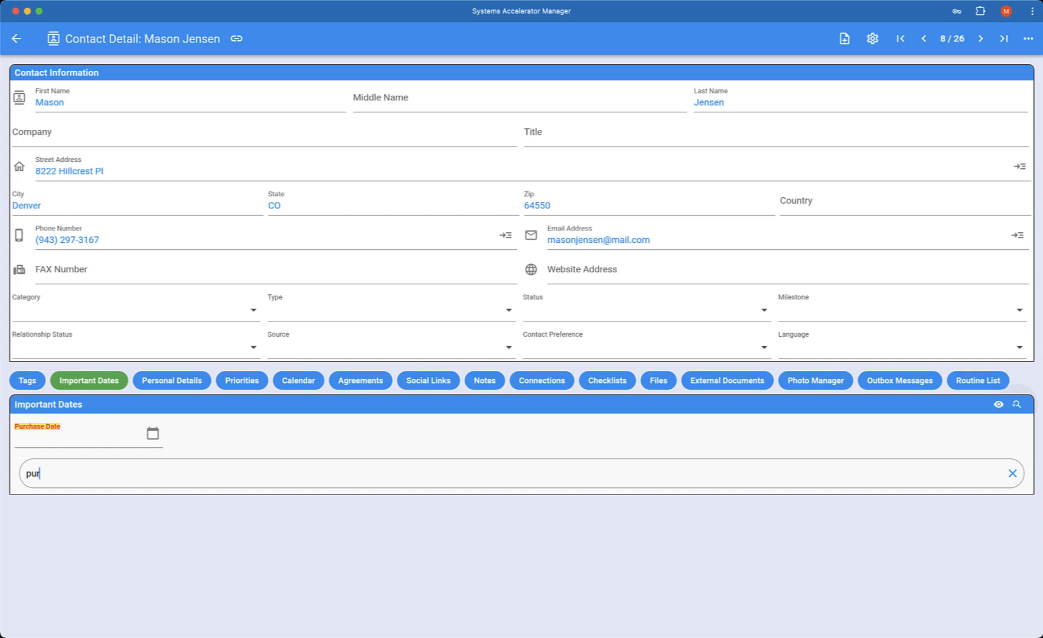
- Set the contact's Purchase Date to 08/18/2025 at 12:00 PM
{"action": "left_click", "coordinate": [153, 436]}
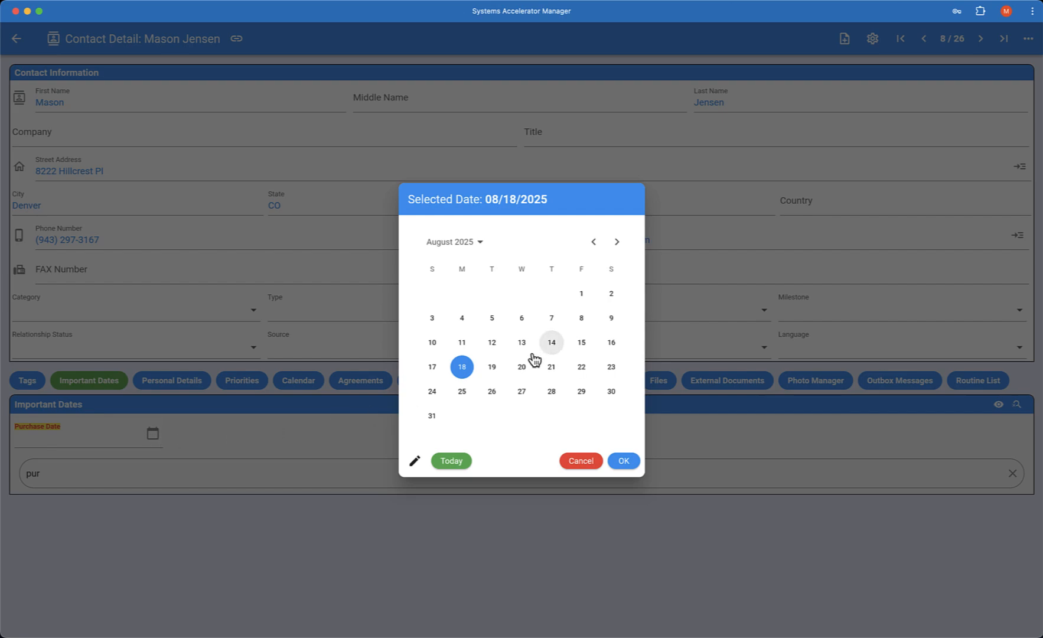
{"action": "left_click", "coordinate": [624, 461]}
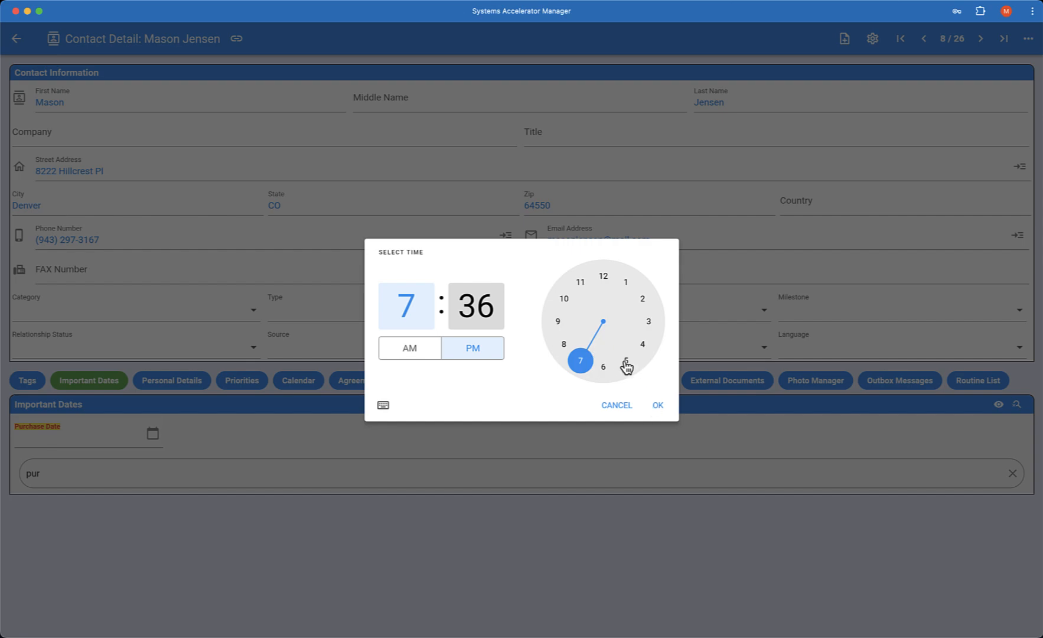
{"action": "left_click", "coordinate": [603, 276]}
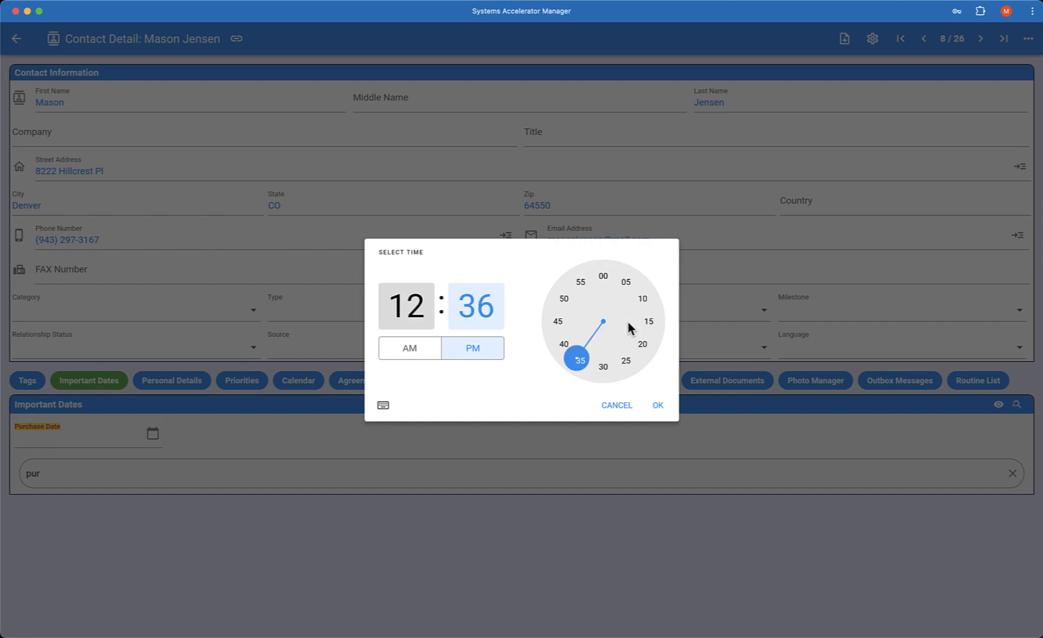
{"action": "left_click", "coordinate": [600, 274]}
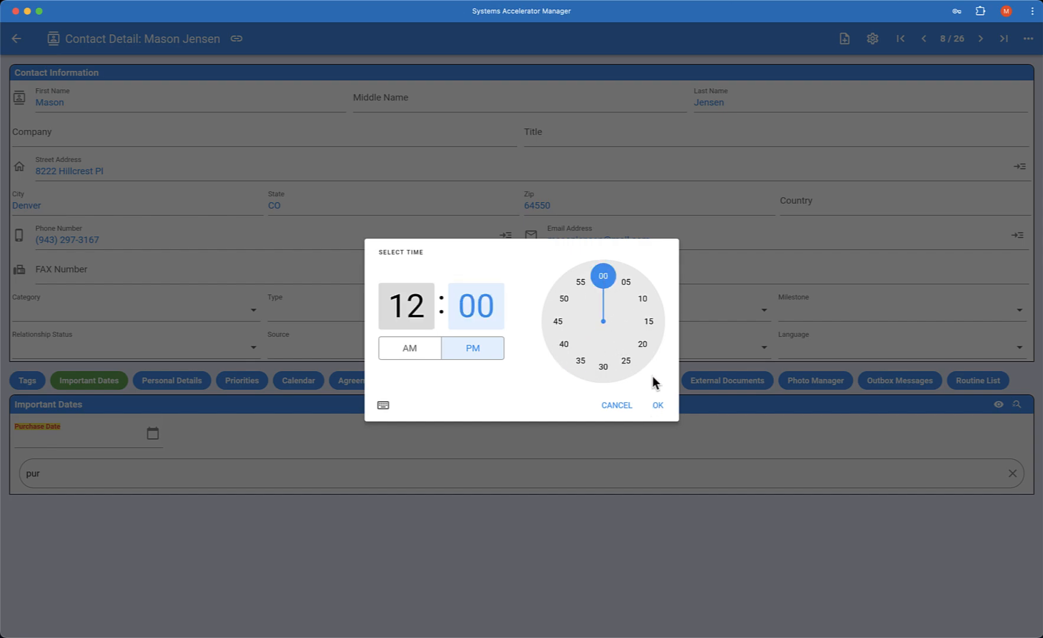
{"action": "left_click", "coordinate": [657, 405]}
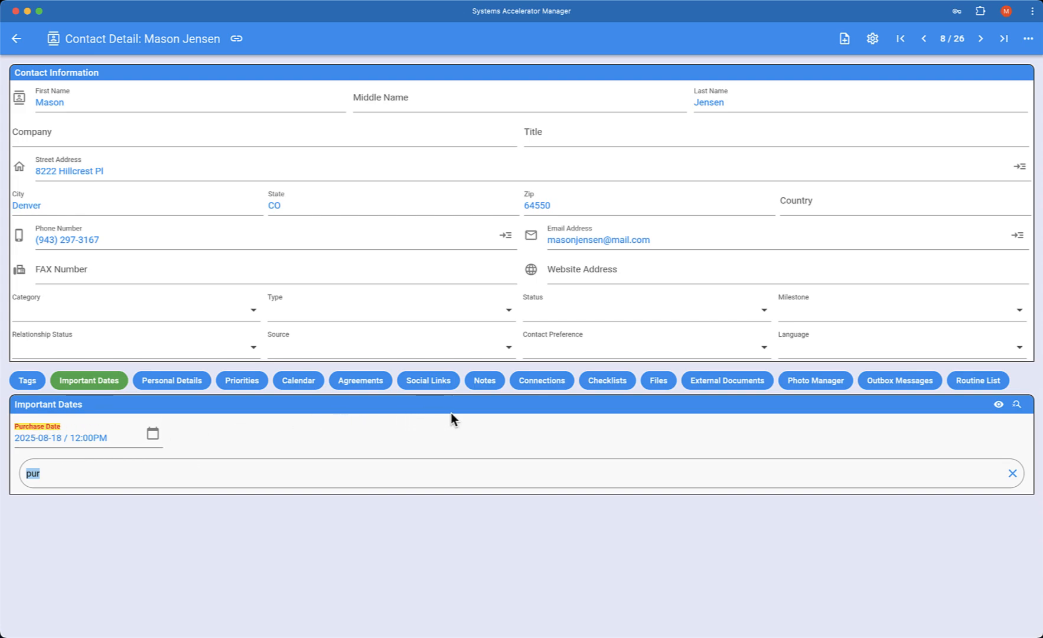
- Review the scheduled steps of the 3 Year Past Client Nurture routine in the contact's routine list, and return to the contacts list
{"action": "left_click", "coordinate": [979, 381]}
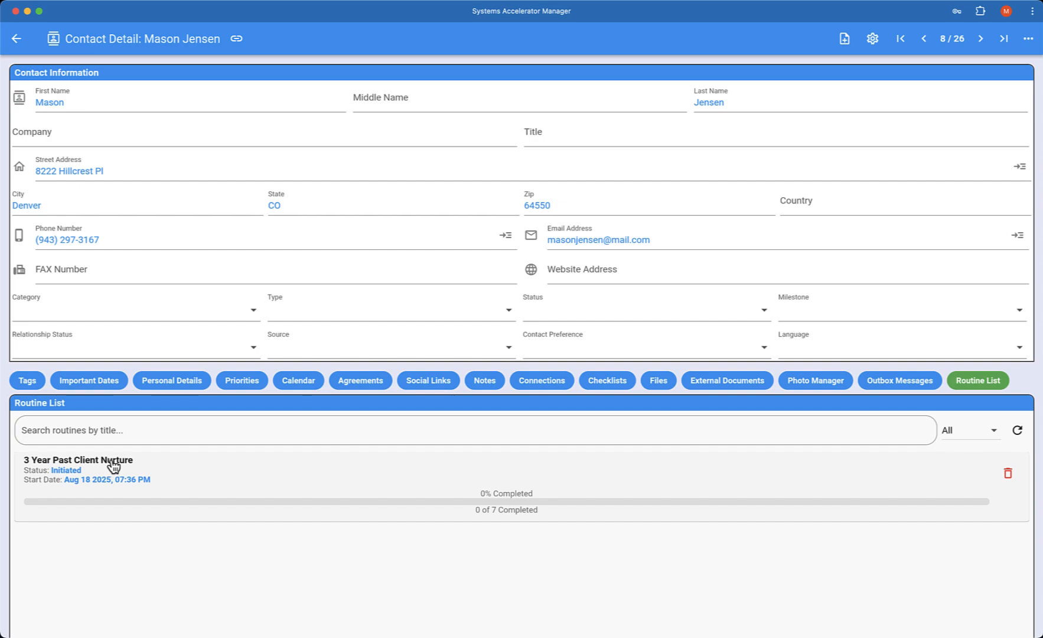
{"action": "scroll", "coordinate": [115, 466], "scroll_direction": "down", "scroll_amount": 1}
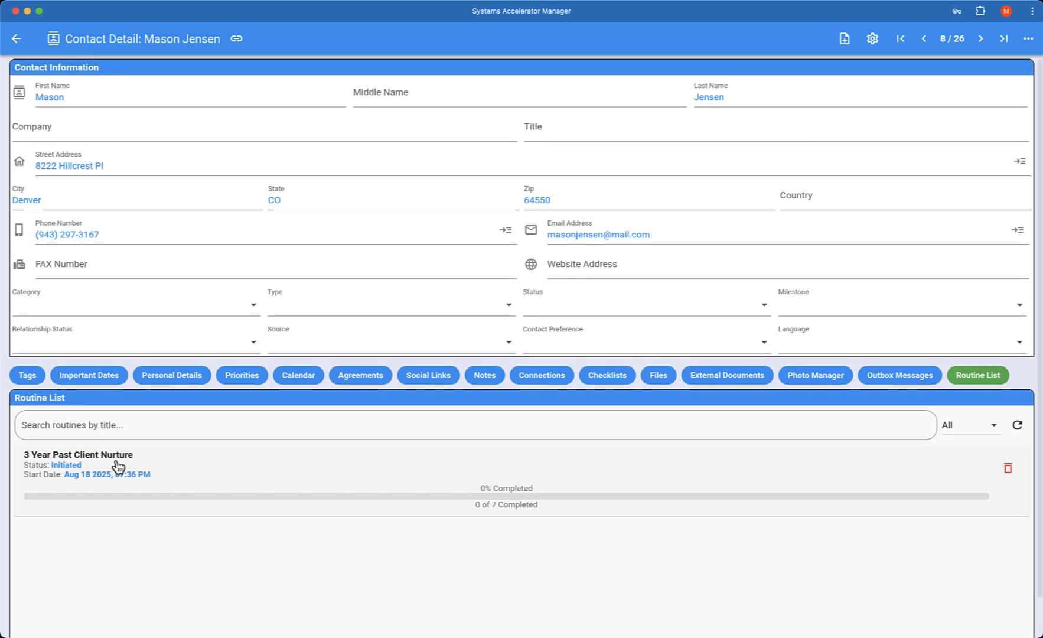
{"action": "scroll", "coordinate": [500, 510], "scroll_direction": "down", "scroll_amount": 1}
{"action": "scroll", "coordinate": [500, 511], "scroll_direction": "down", "scroll_amount": 1}
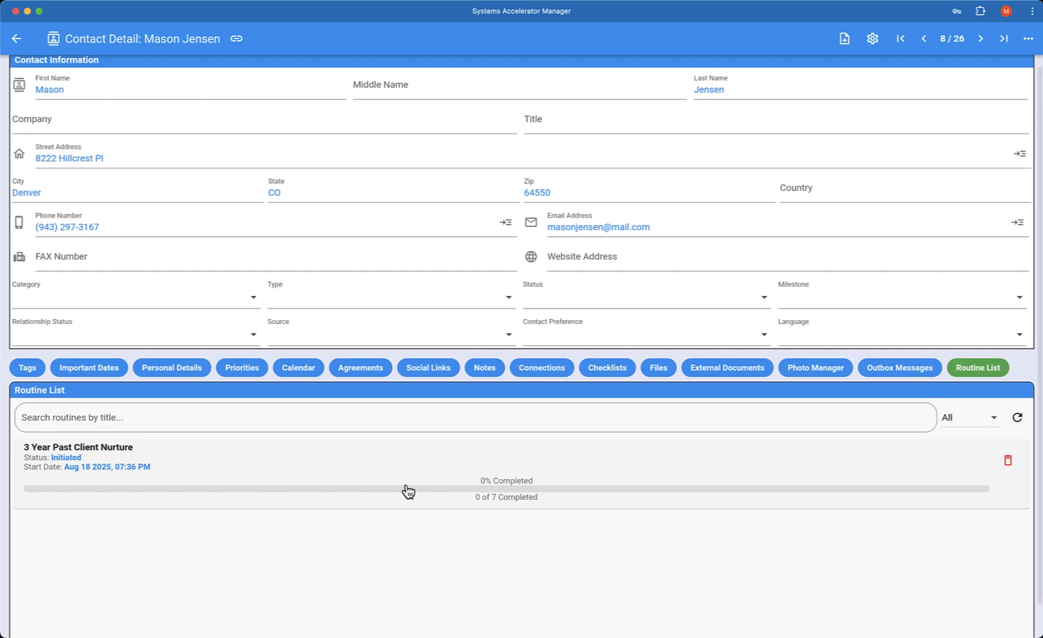
{"action": "left_click", "coordinate": [407, 492]}
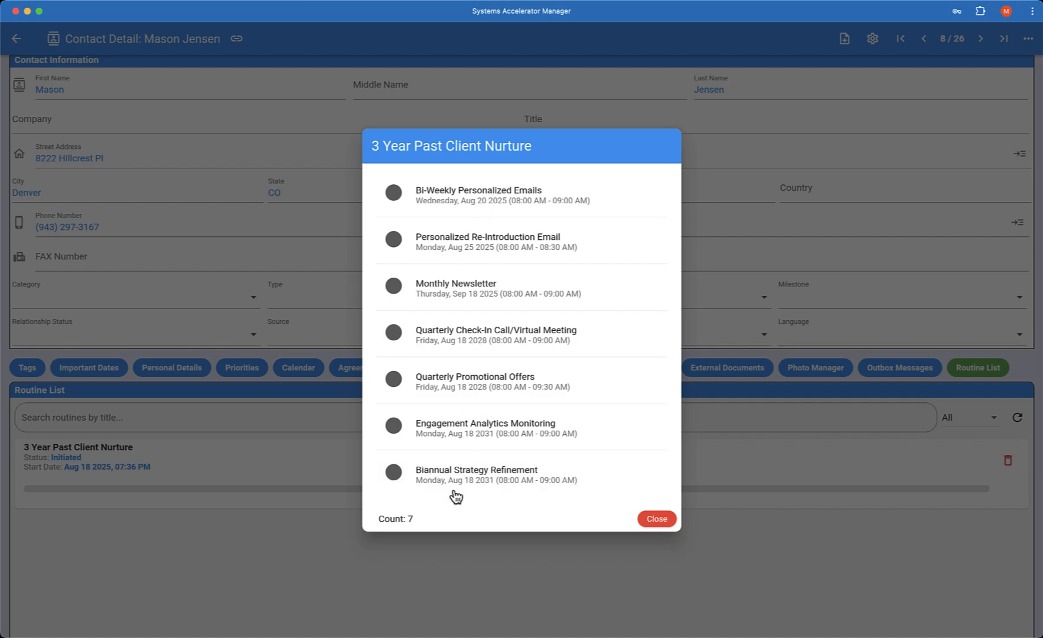
{"action": "left_click", "coordinate": [657, 519]}
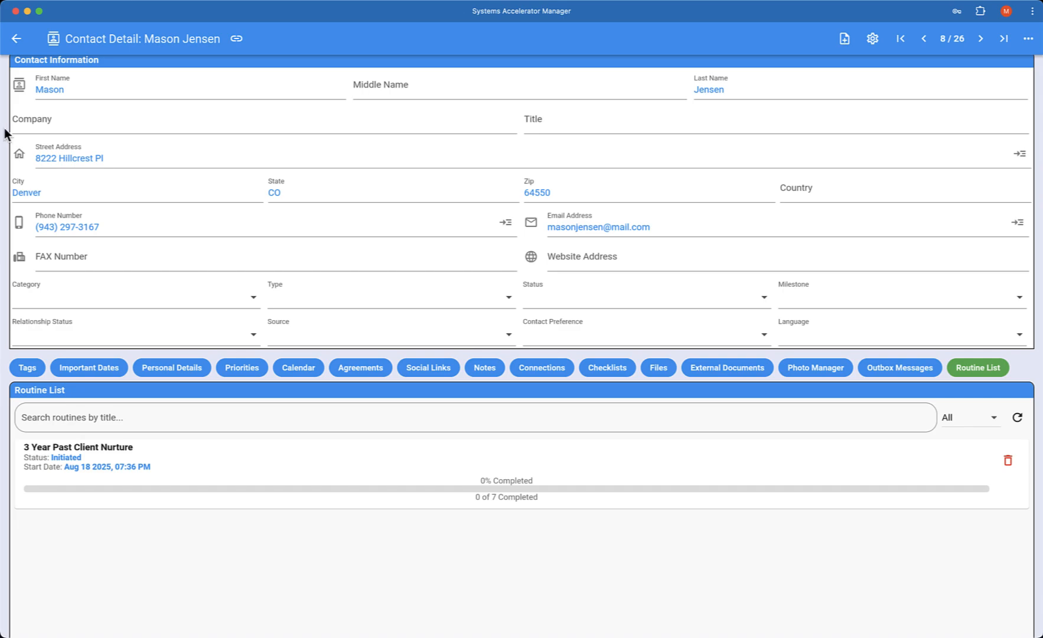
{"action": "left_click", "coordinate": [17, 40]}
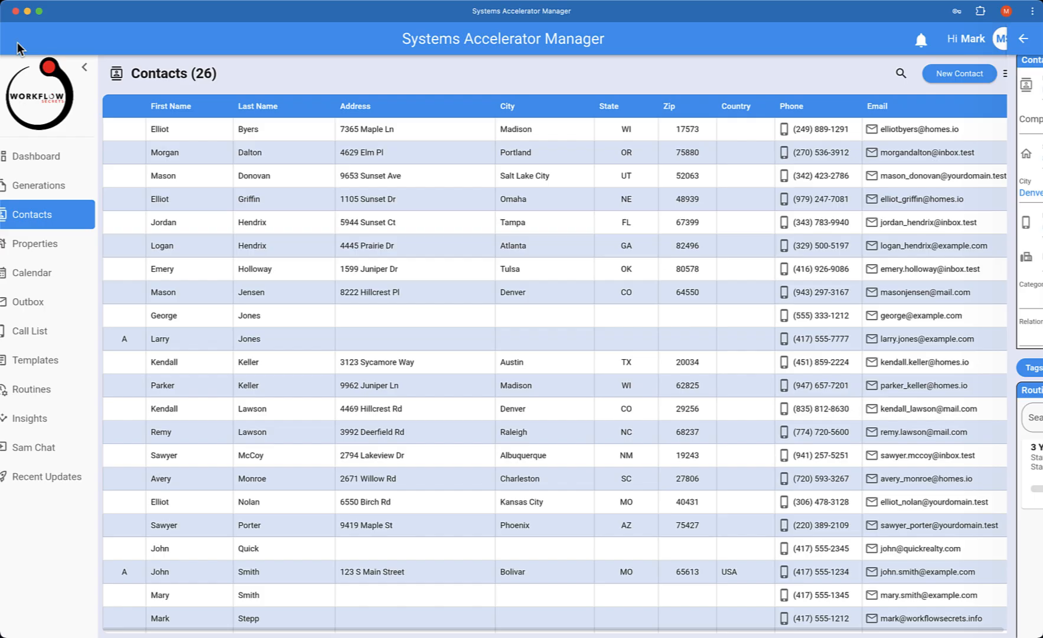